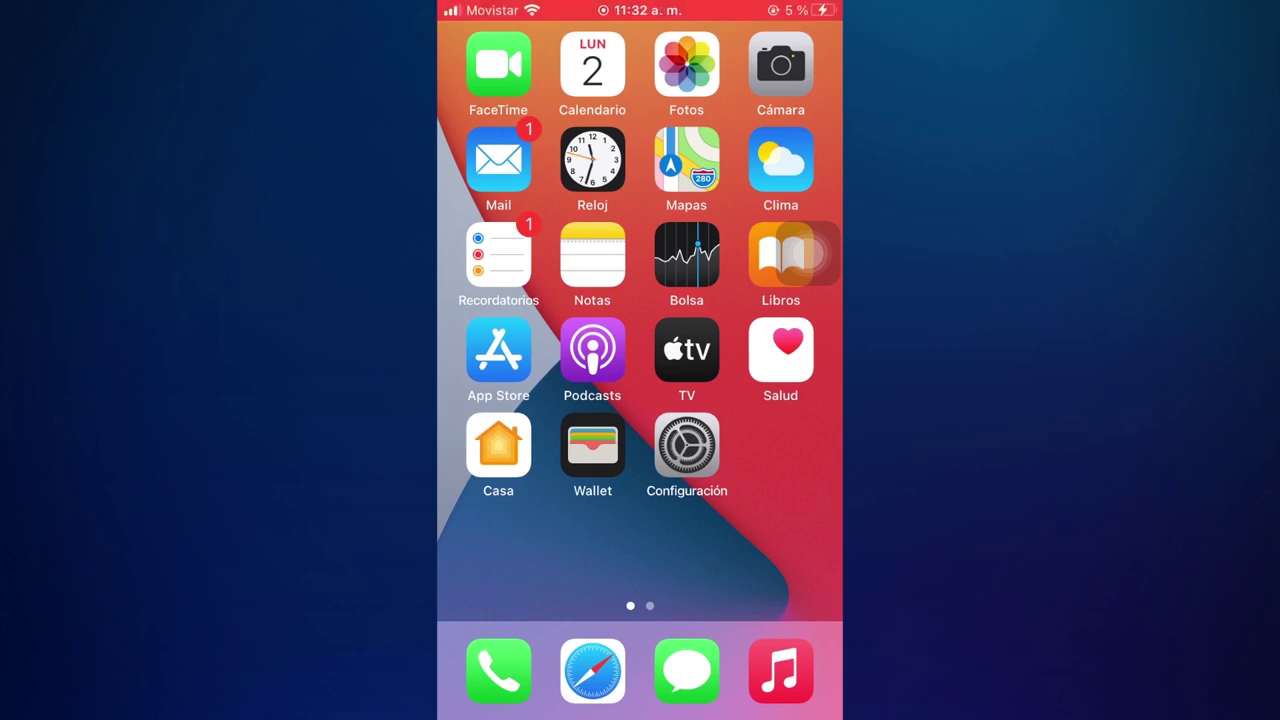
Open the iCloud settings of the Apple ID account in the iPhone's Configuración.
click(686, 445)
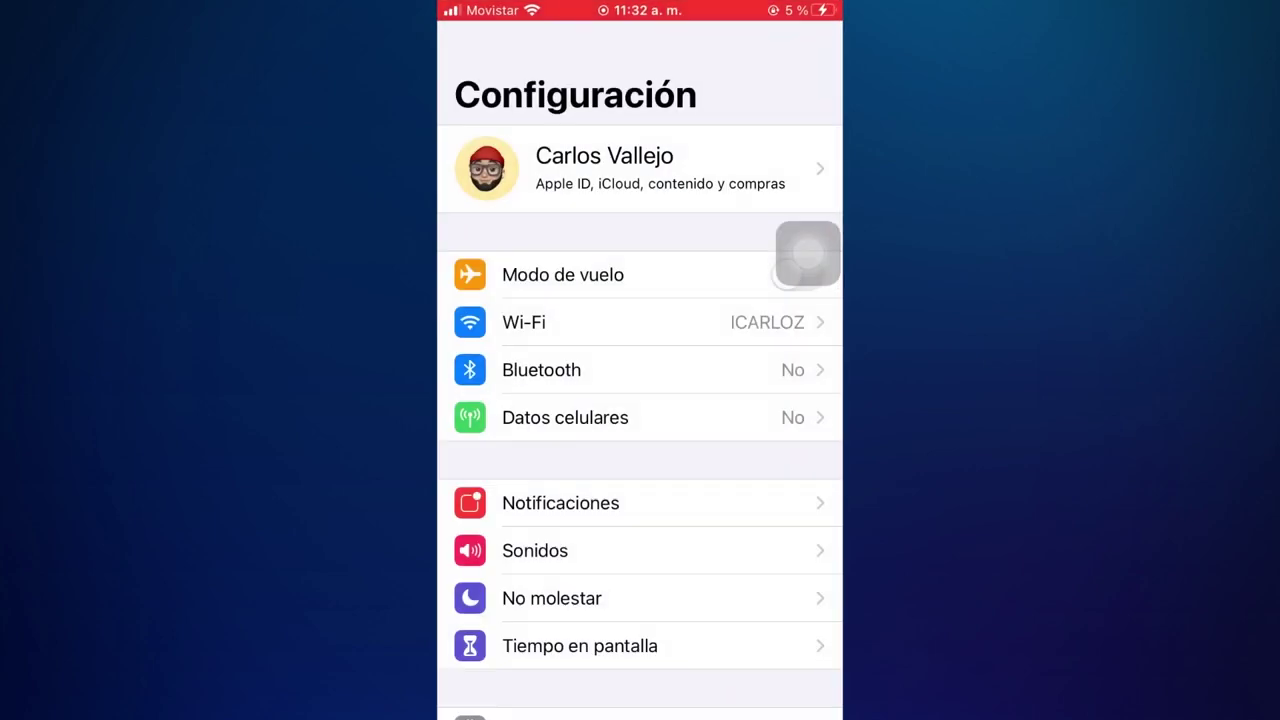
click(620, 168)
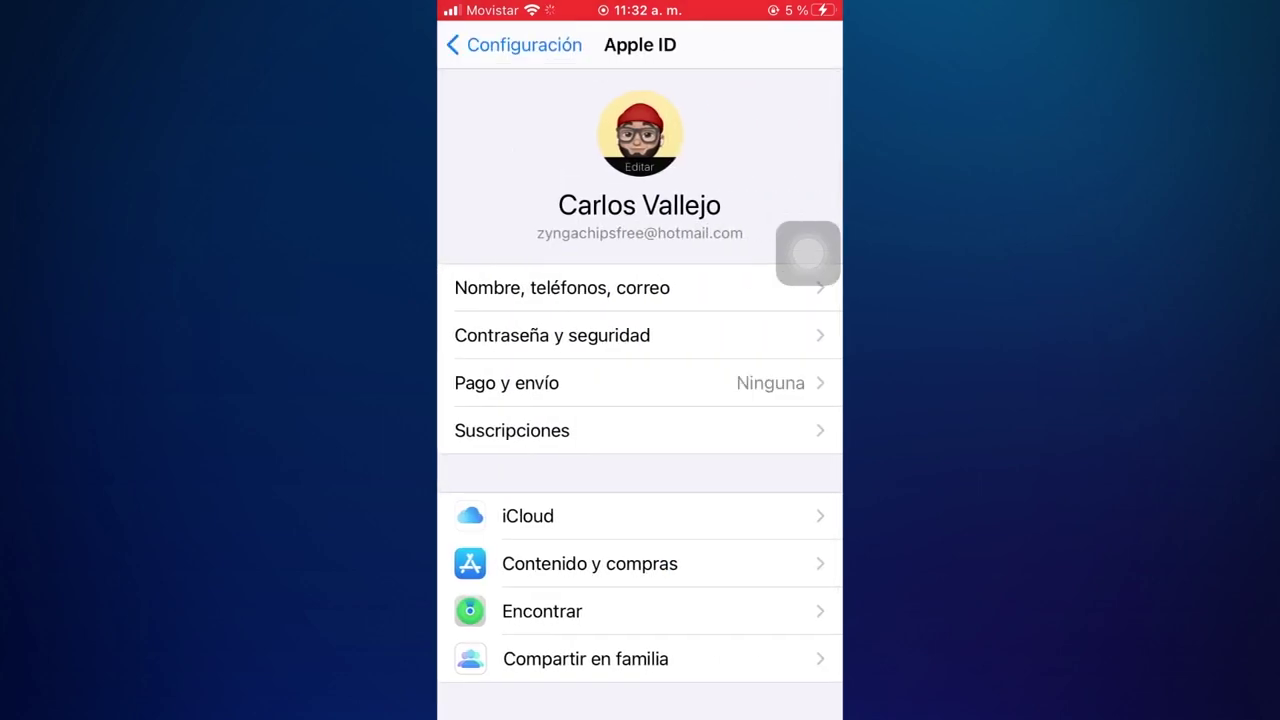
scroll(640, 400, down, 1)
click(527, 479)
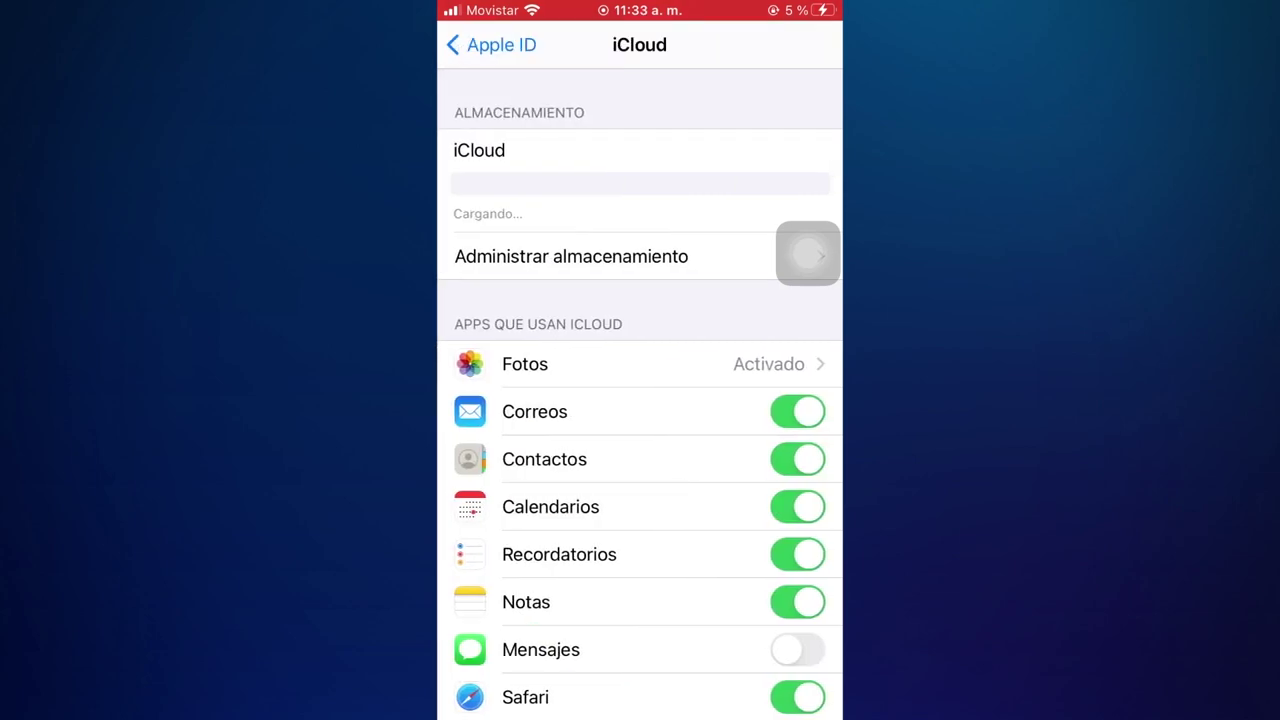
Open the Respaldo en iCloud settings and request an immediate iCloud backup of the iPhone.
scroll(640, 400, down, 3)
scroll(640, 400, down, 1)
scroll(640, 400, up, 1)
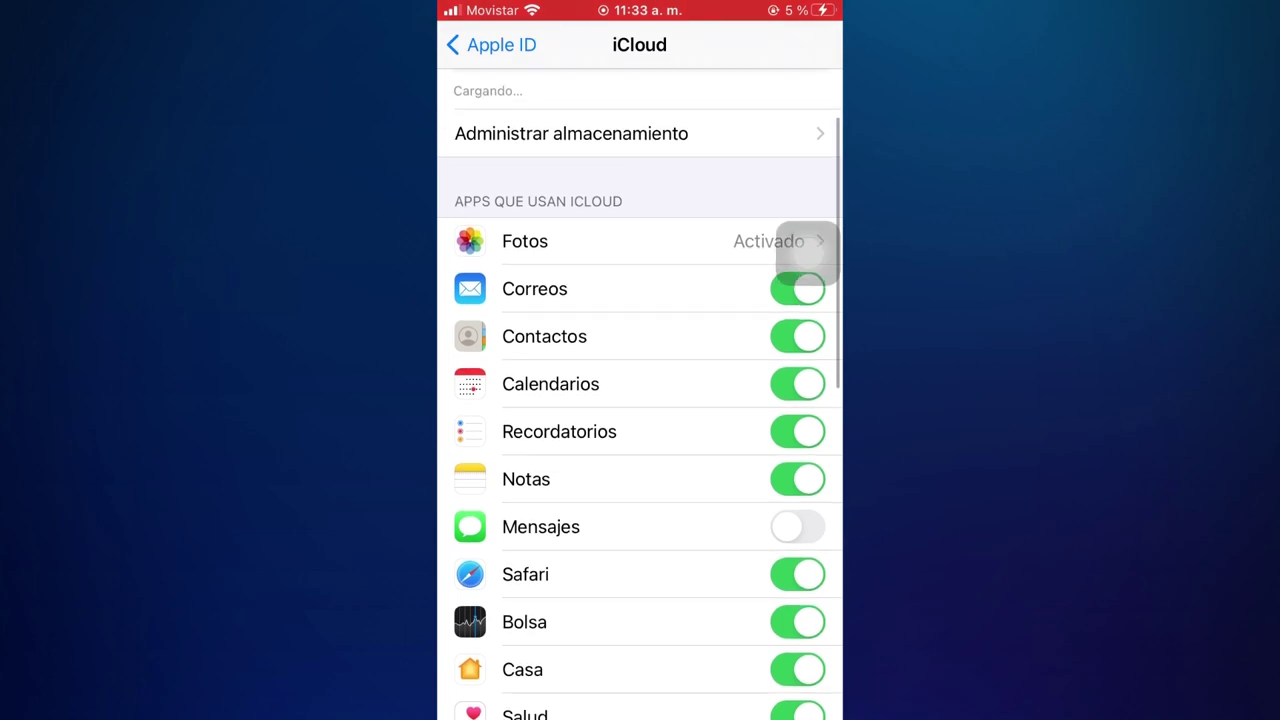
scroll(640, 400, down, 8)
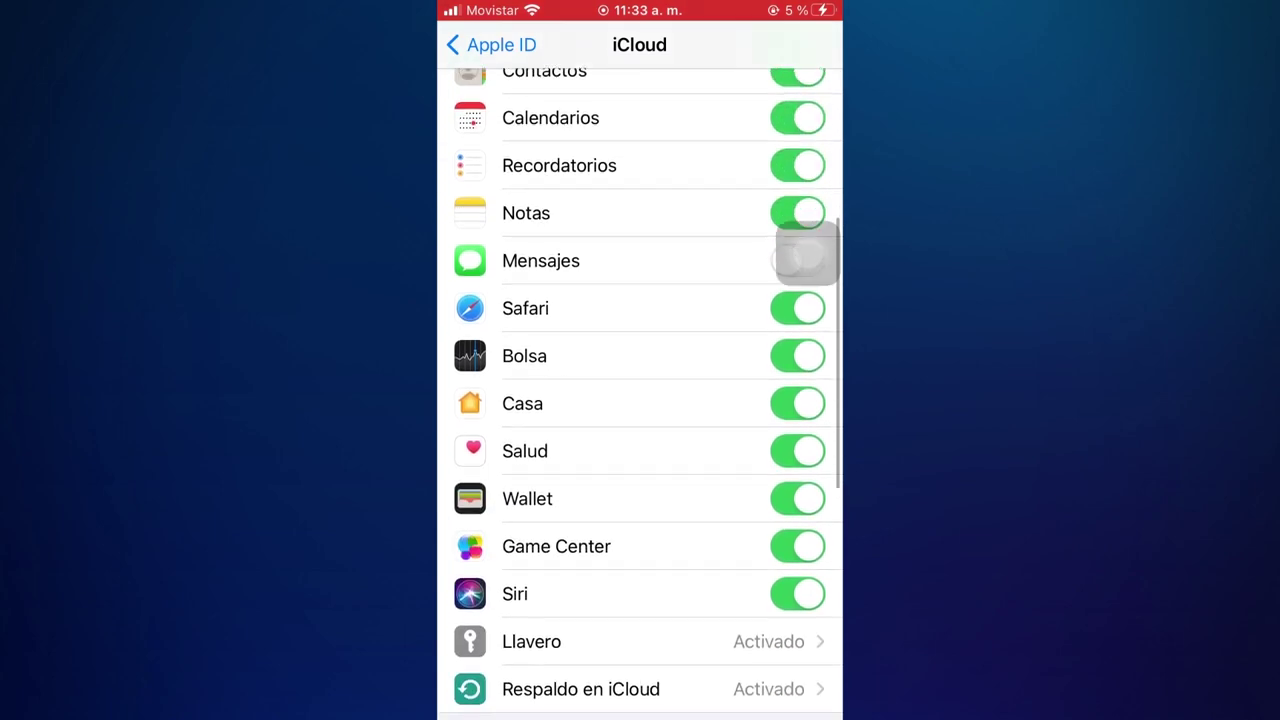
click(580, 588)
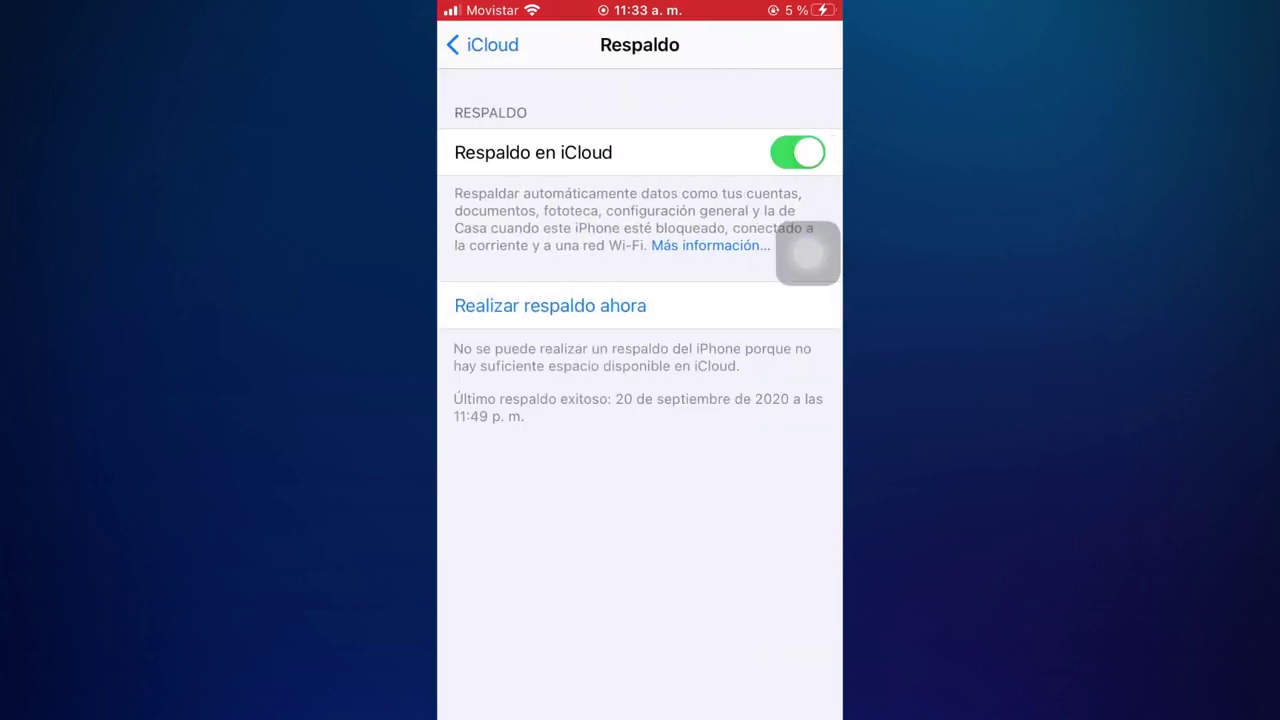
click(550, 305)
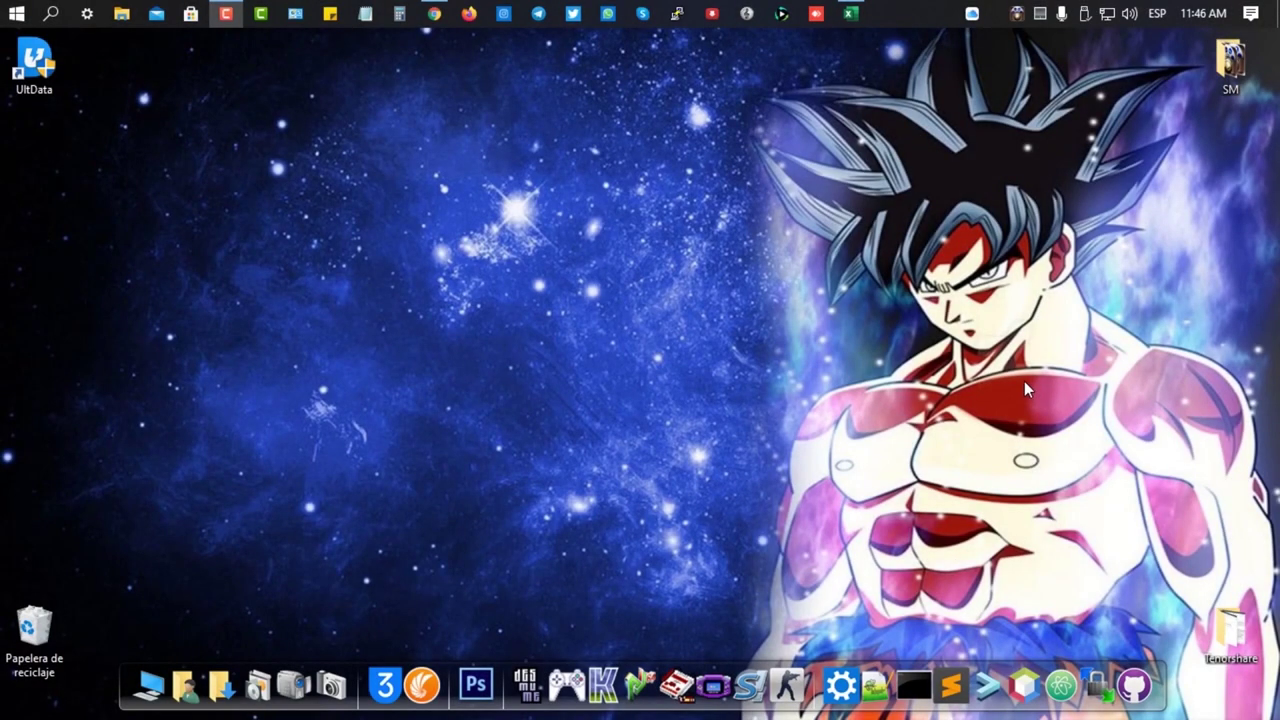
Switch to the PC, launch UltData as administrator and choose recovery from an iOS device.
drag(113, 80, 11, 153)
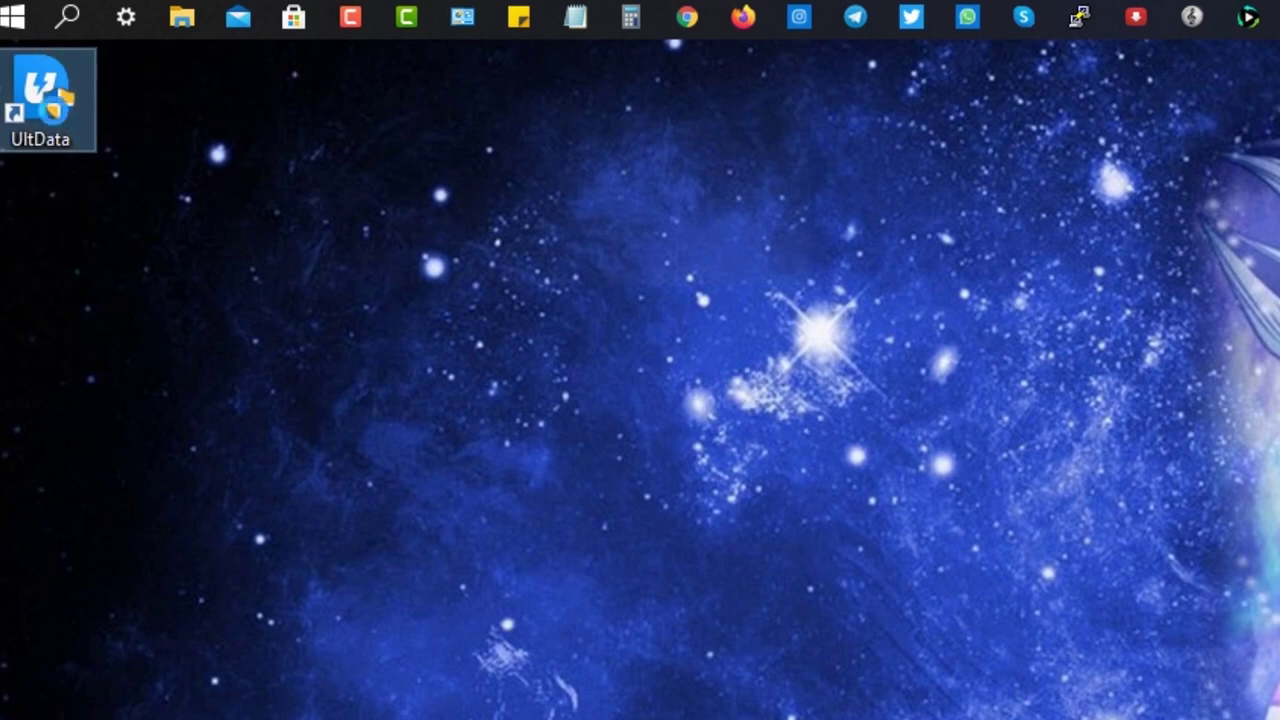
right_click(56, 104)
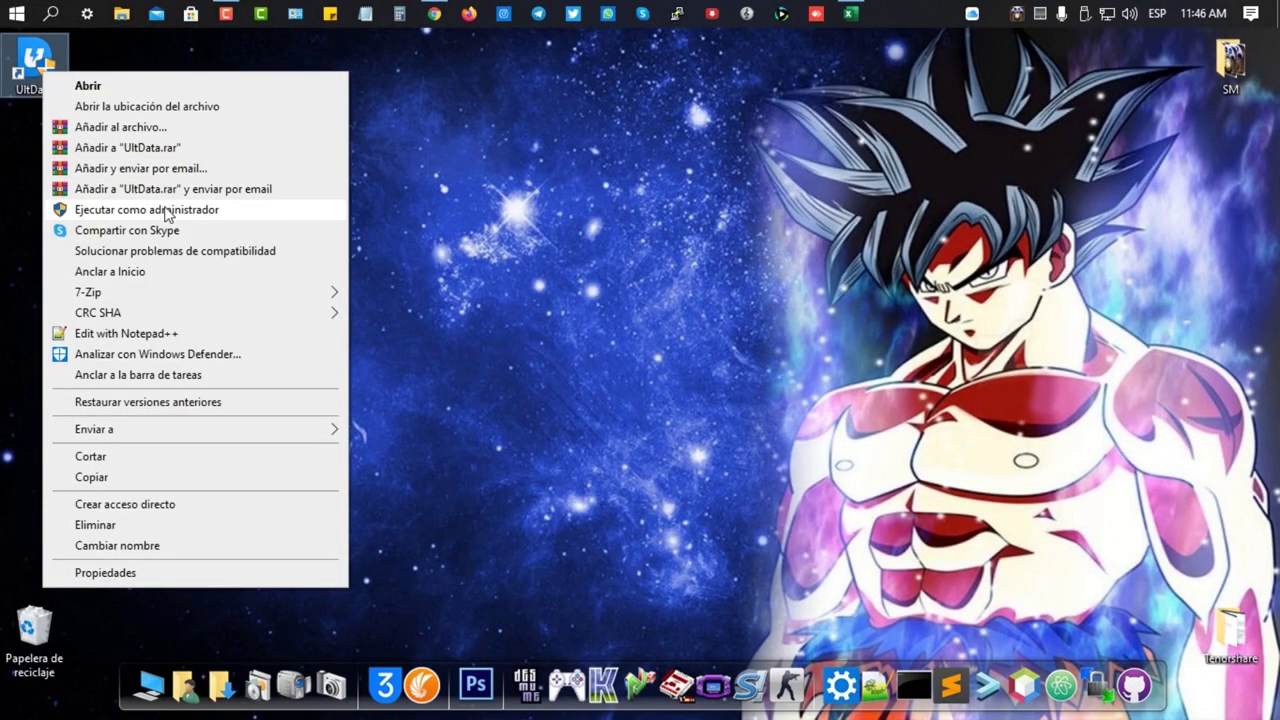
click(165, 210)
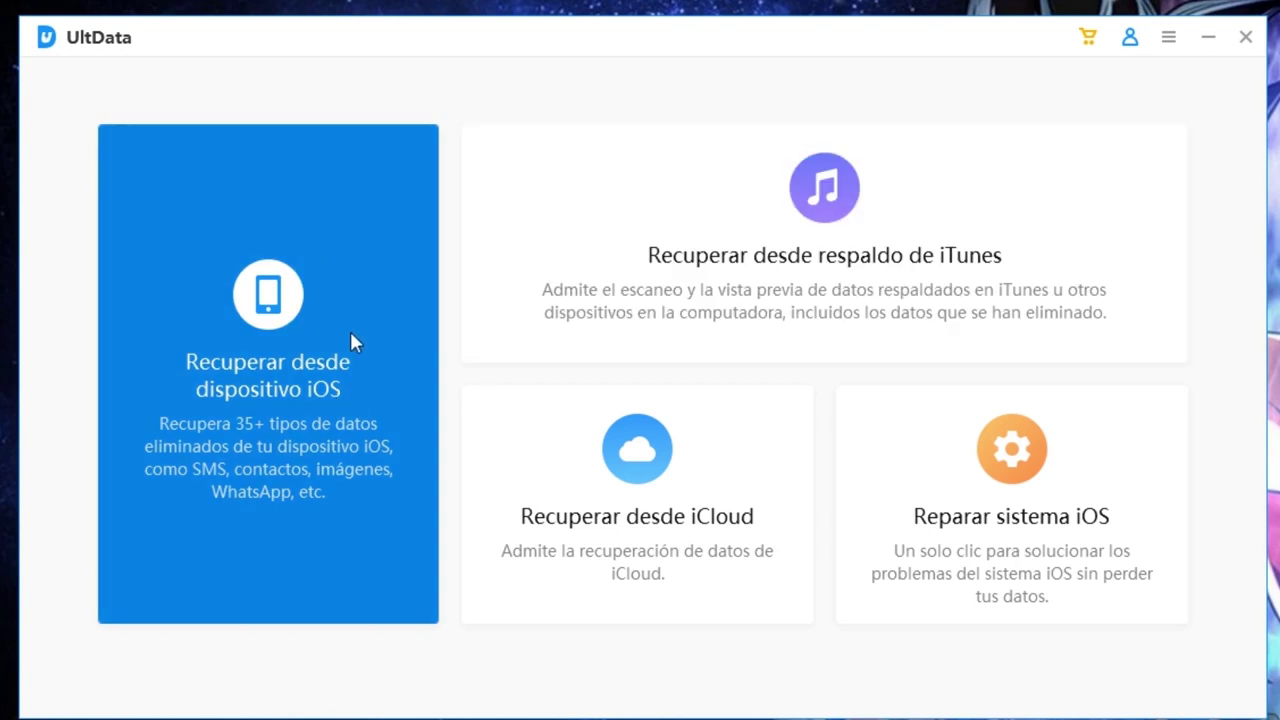
click(352, 340)
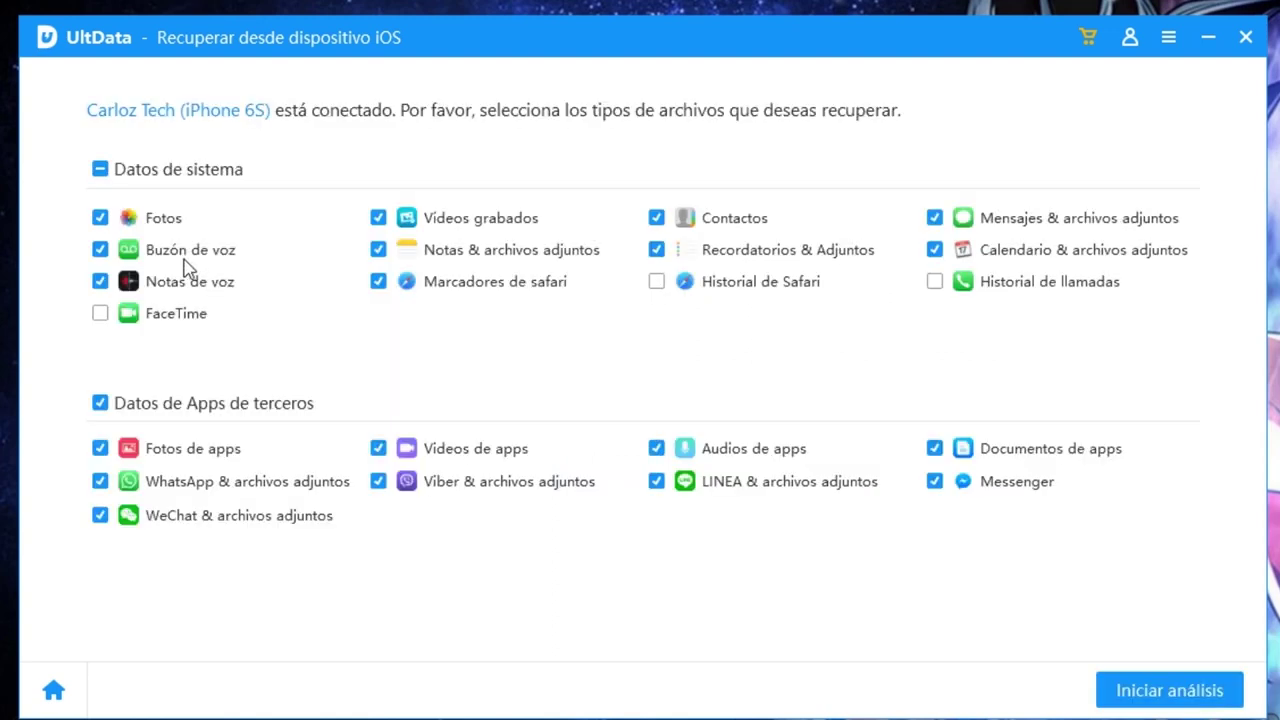
Limit the recovery to Historial de llamadas only and start the device analysis, agreeing to the encrypted backup.
click(100, 176)
click(101, 178)
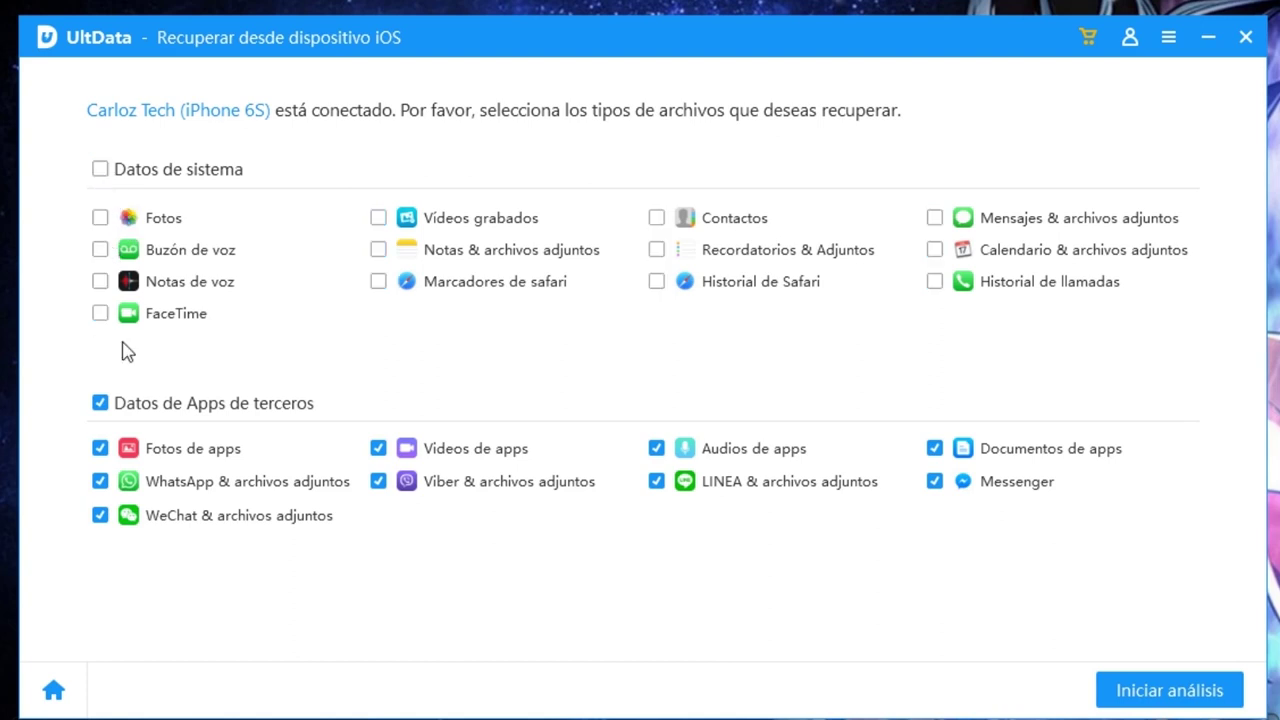
click(101, 404)
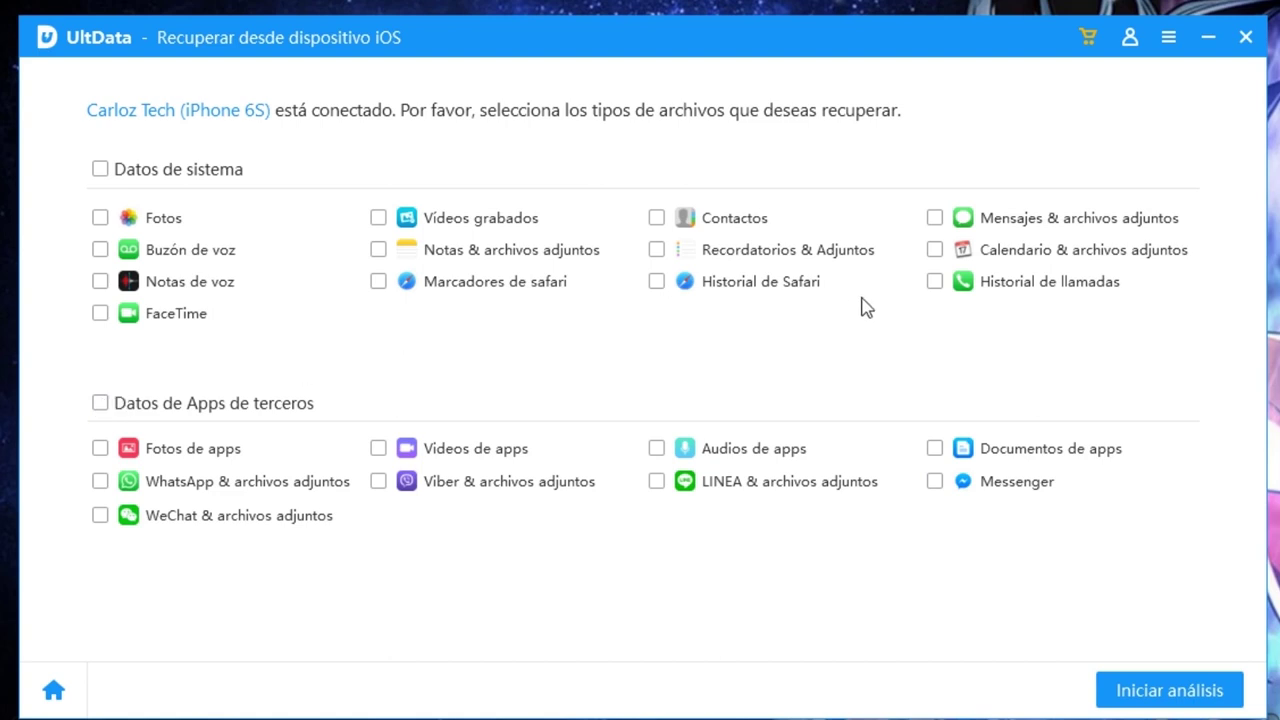
click(933, 287)
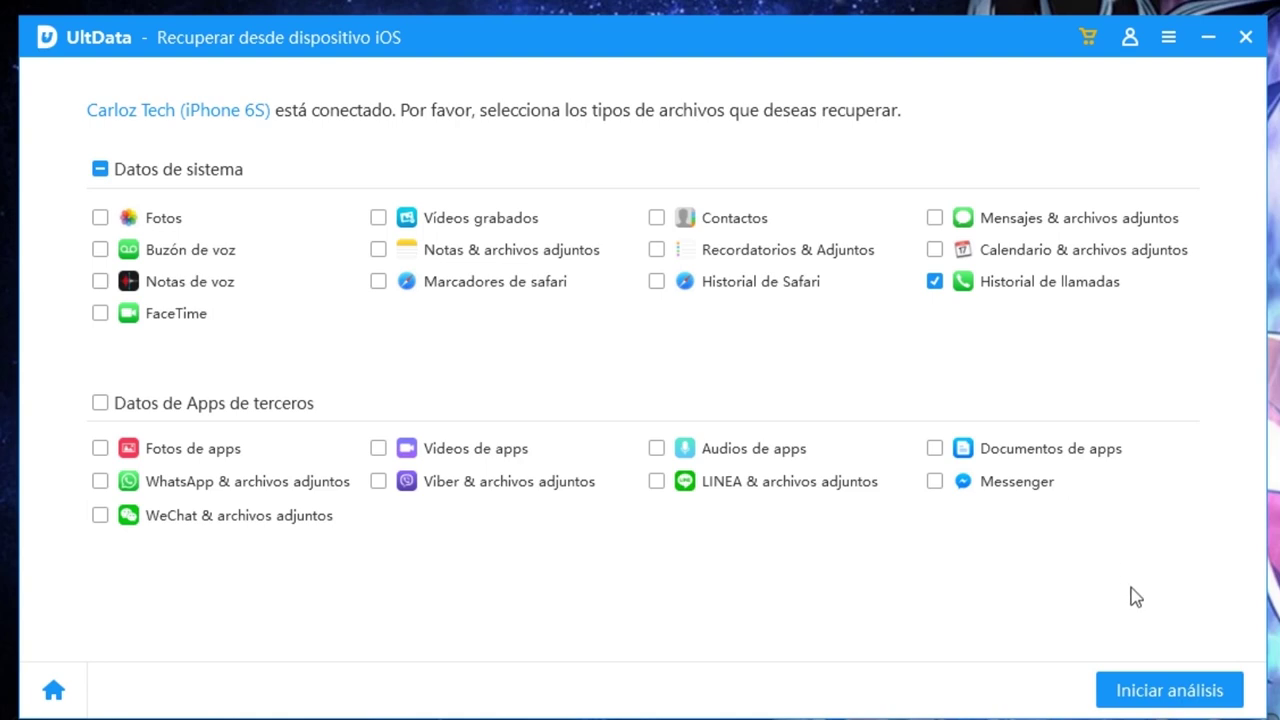
click(1137, 690)
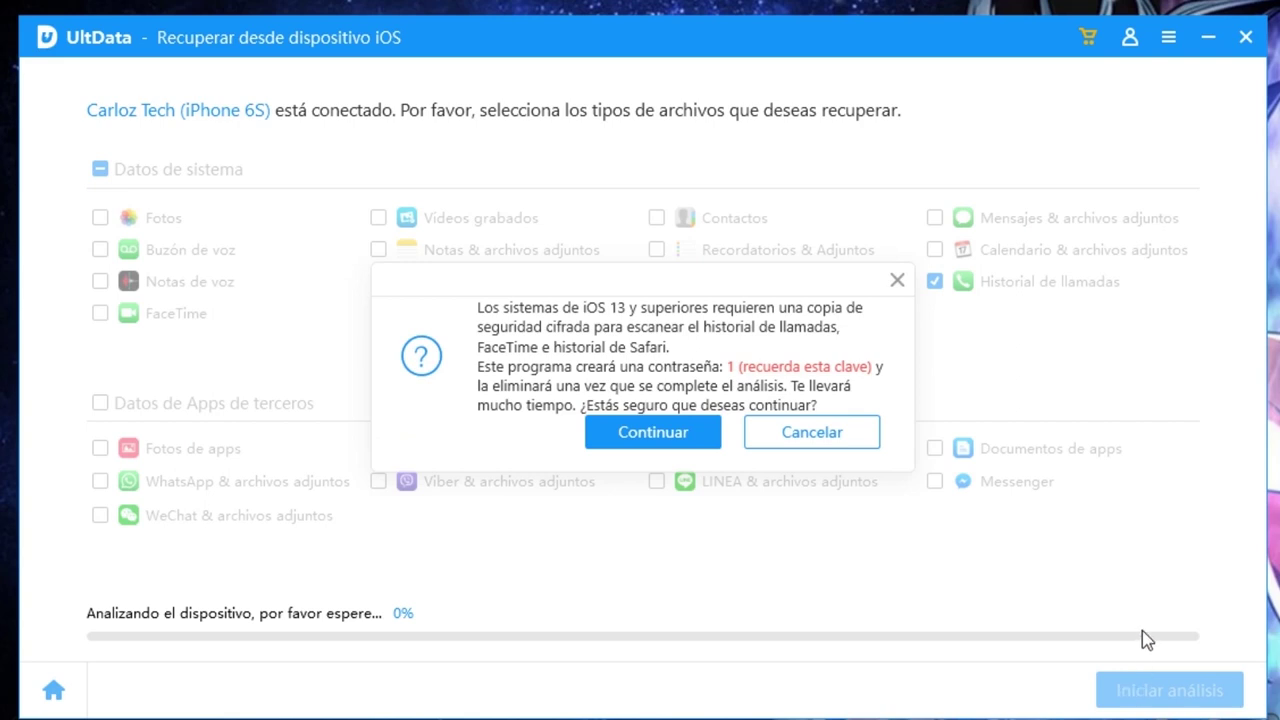
click(660, 434)
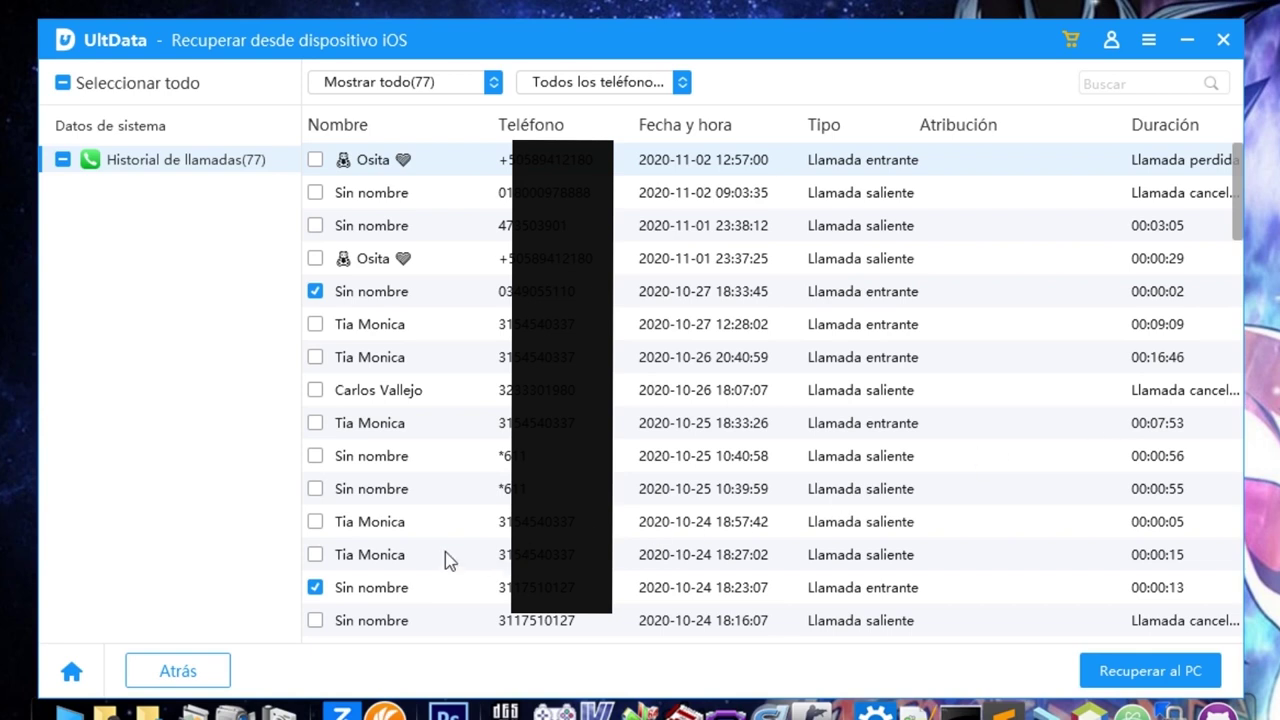
Recover the ticked call records to the PC with Escritorio as the destination folder.
click(1122, 668)
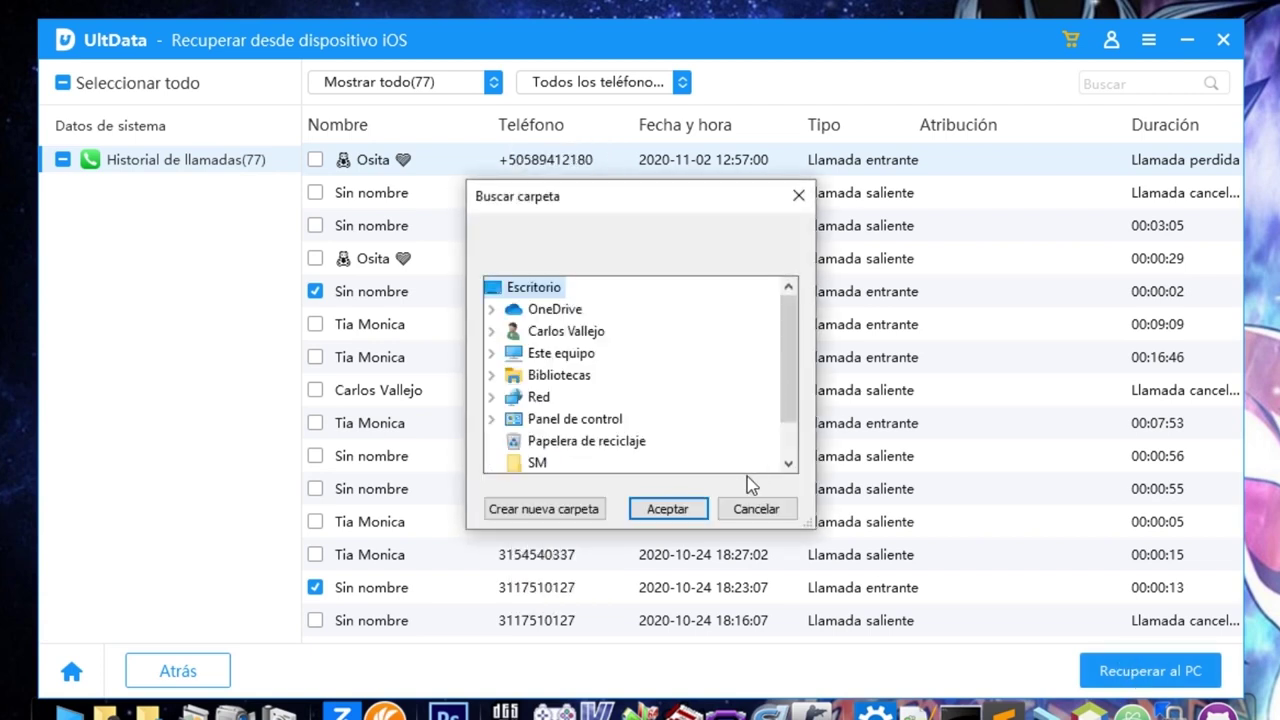
click(668, 509)
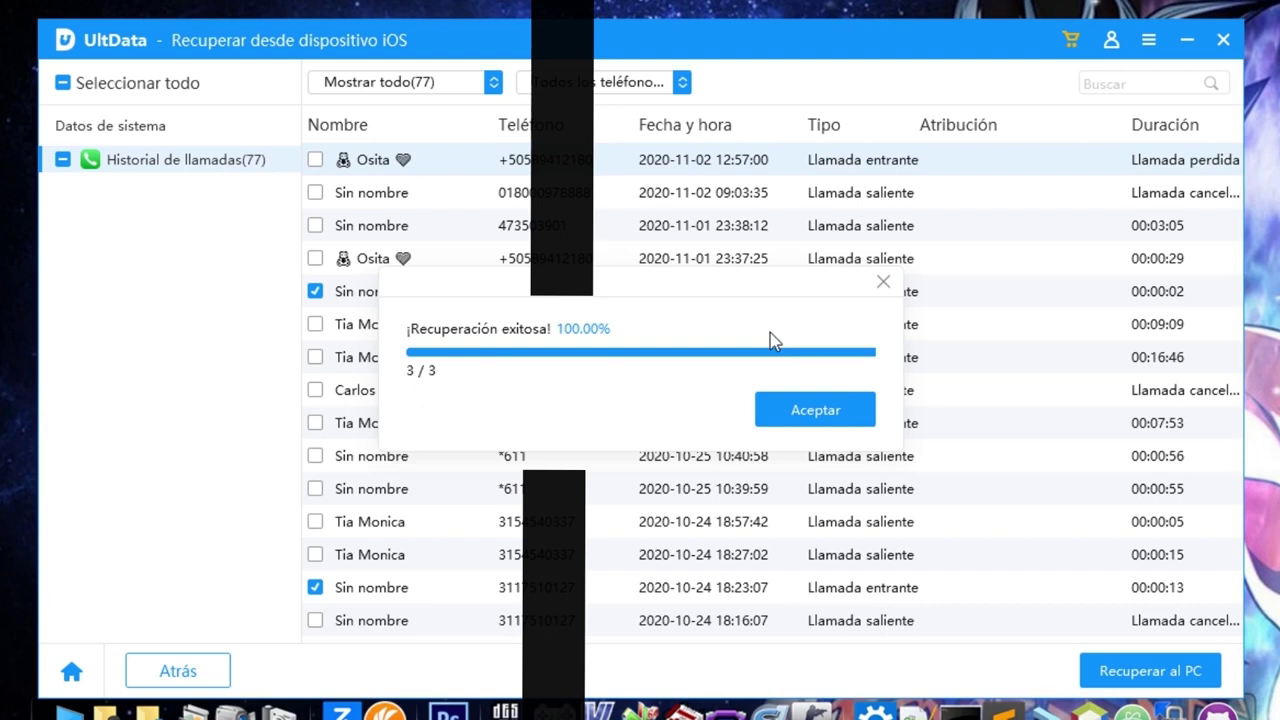
click(830, 412)
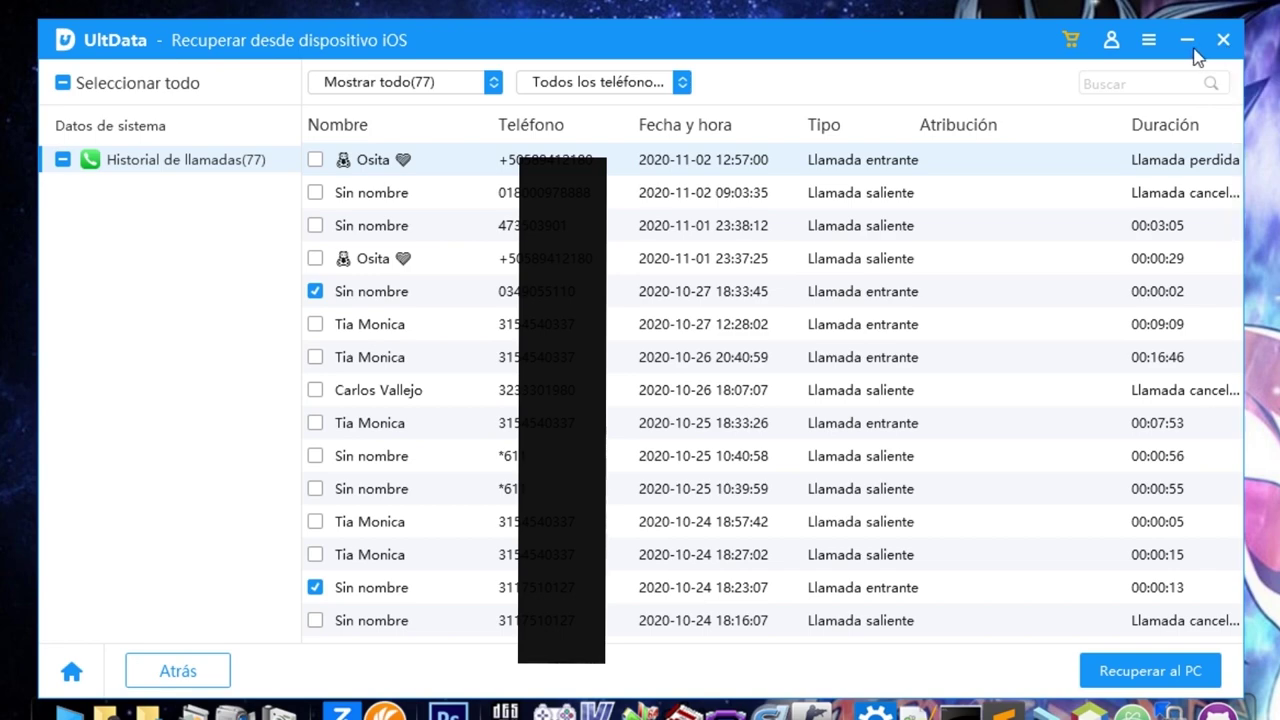
Minimize UltData and open CallHistory.html from the recovered Historial de llamadas folder in the browser.
click(1187, 40)
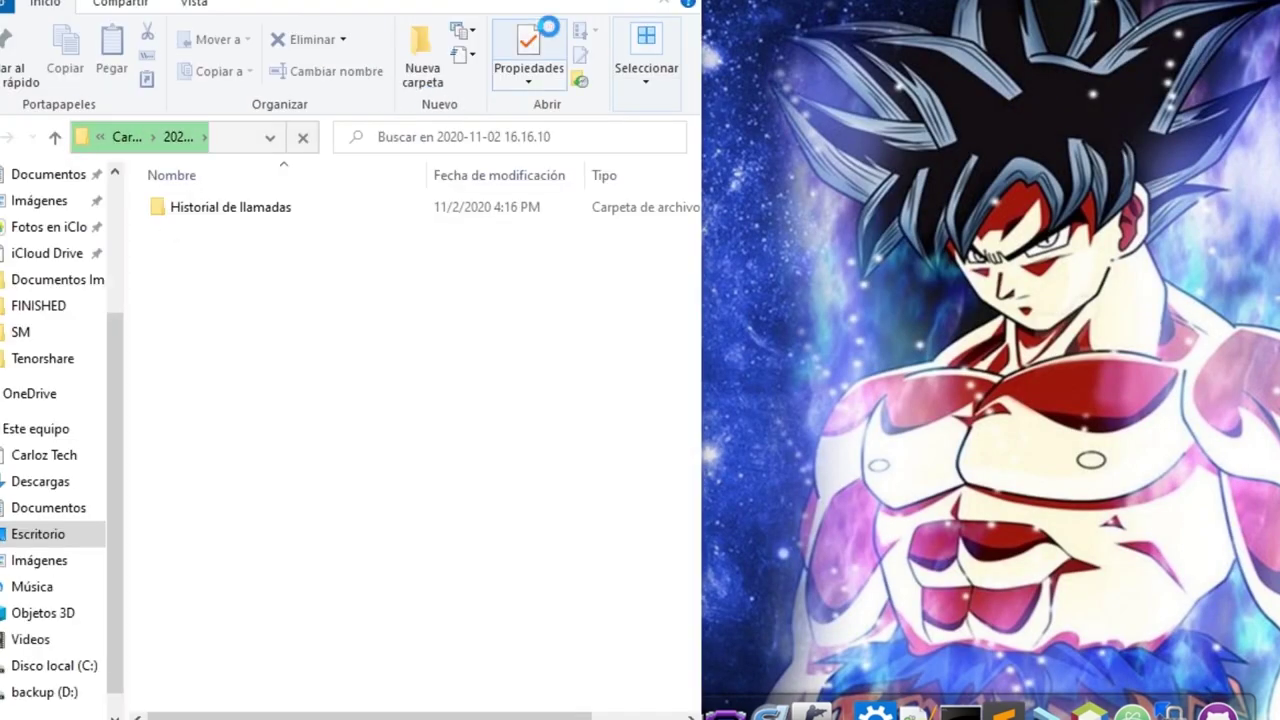
key(super+Up)
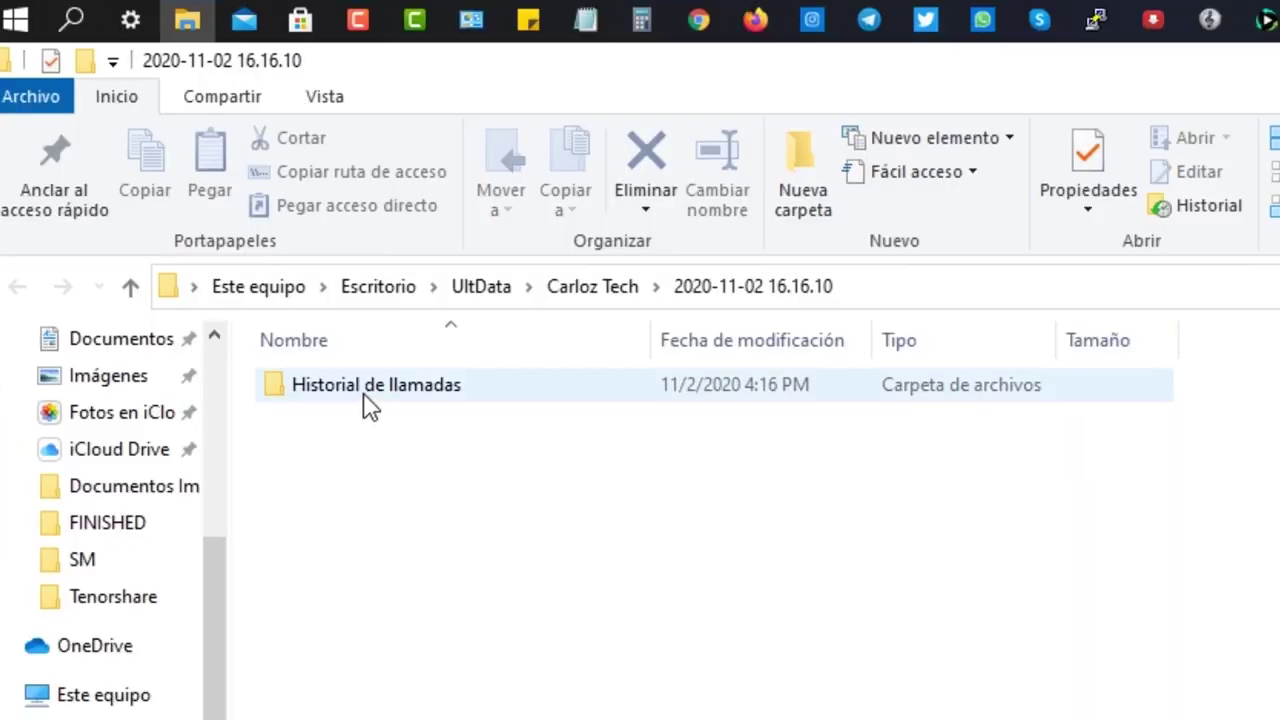
double_click(366, 396)
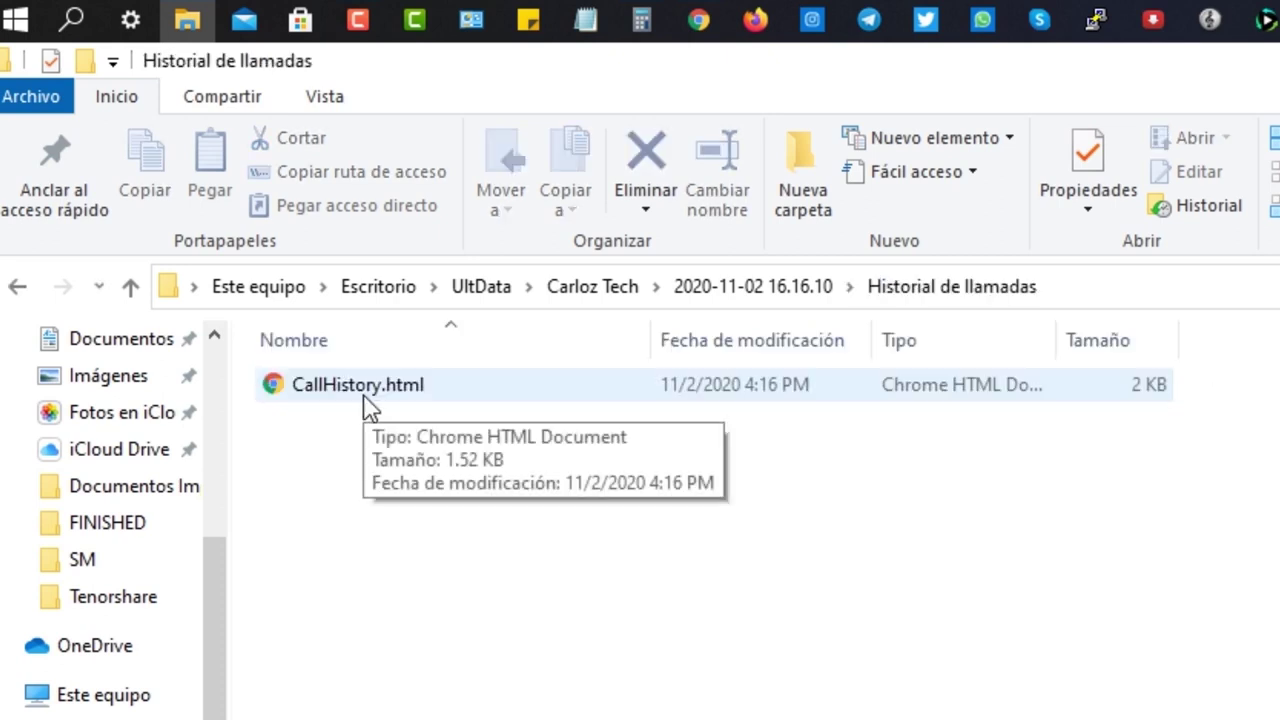
double_click(365, 395)
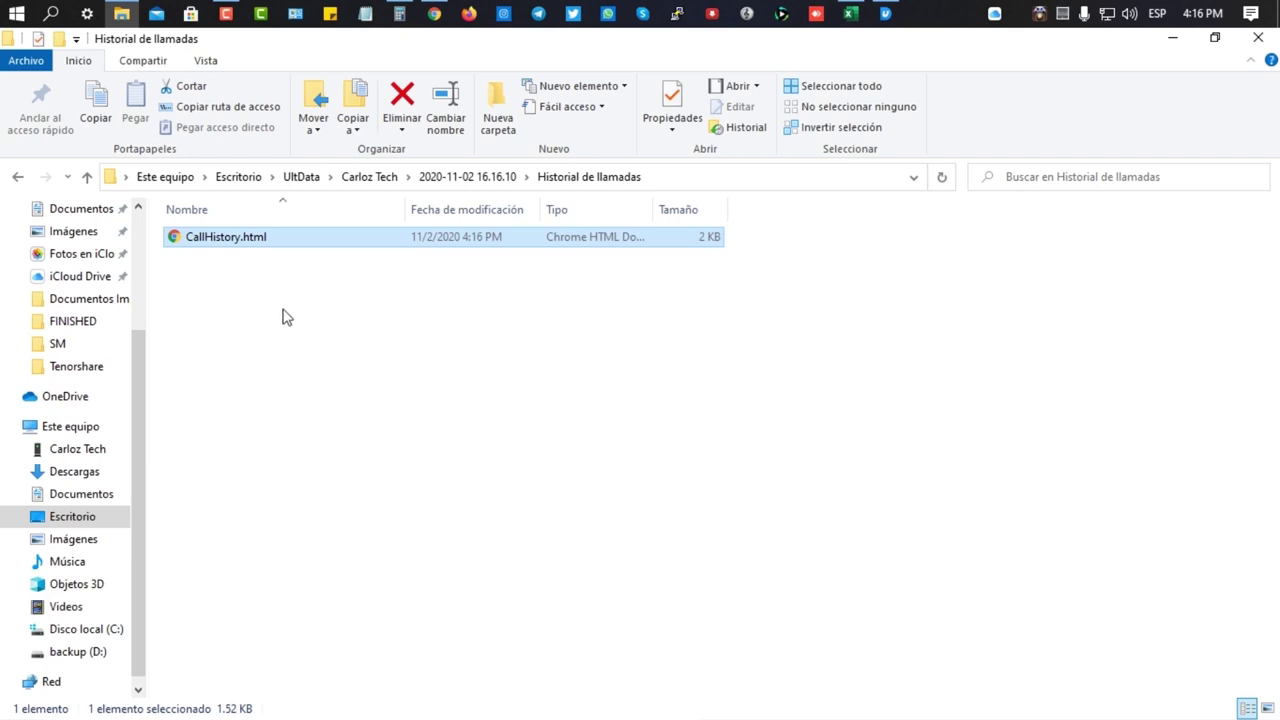
key(Return)
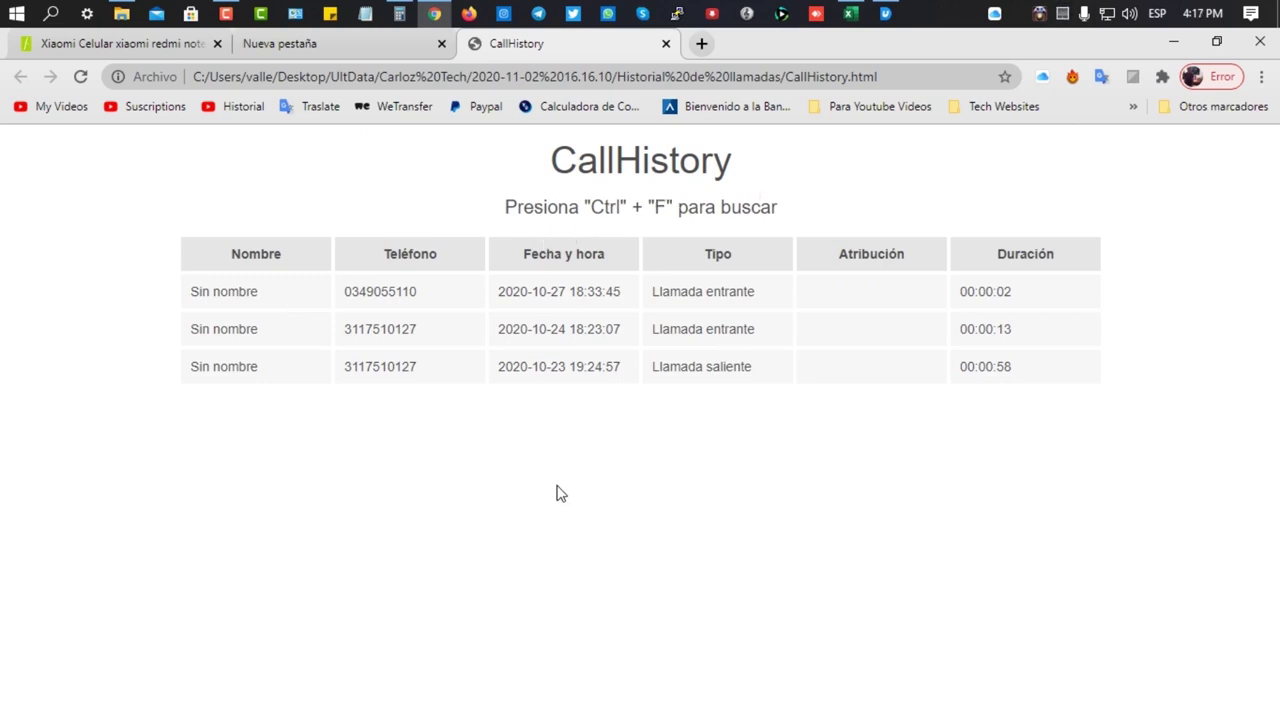
Examine the first recovered call's name, phone number, date and time, type and duration in the CallHistory report.
double_click(224, 291)
click(397, 285)
double_click(397, 288)
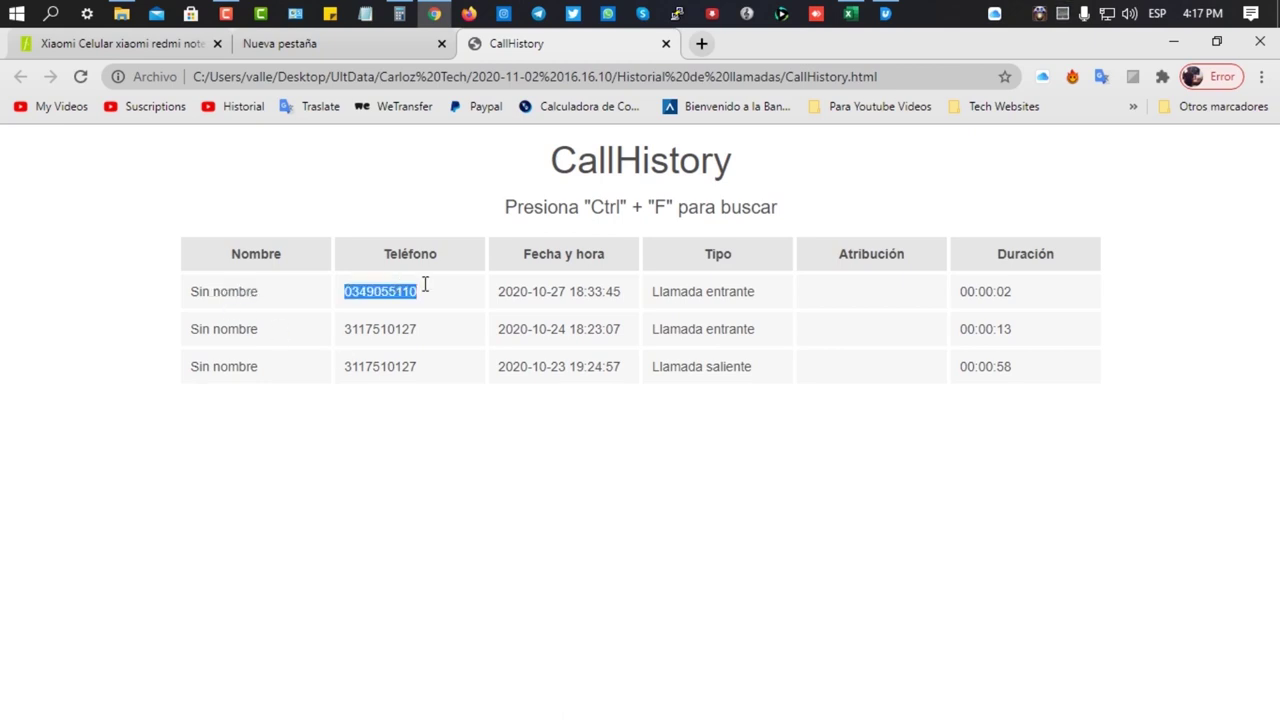
double_click(538, 291)
double_click(681, 291)
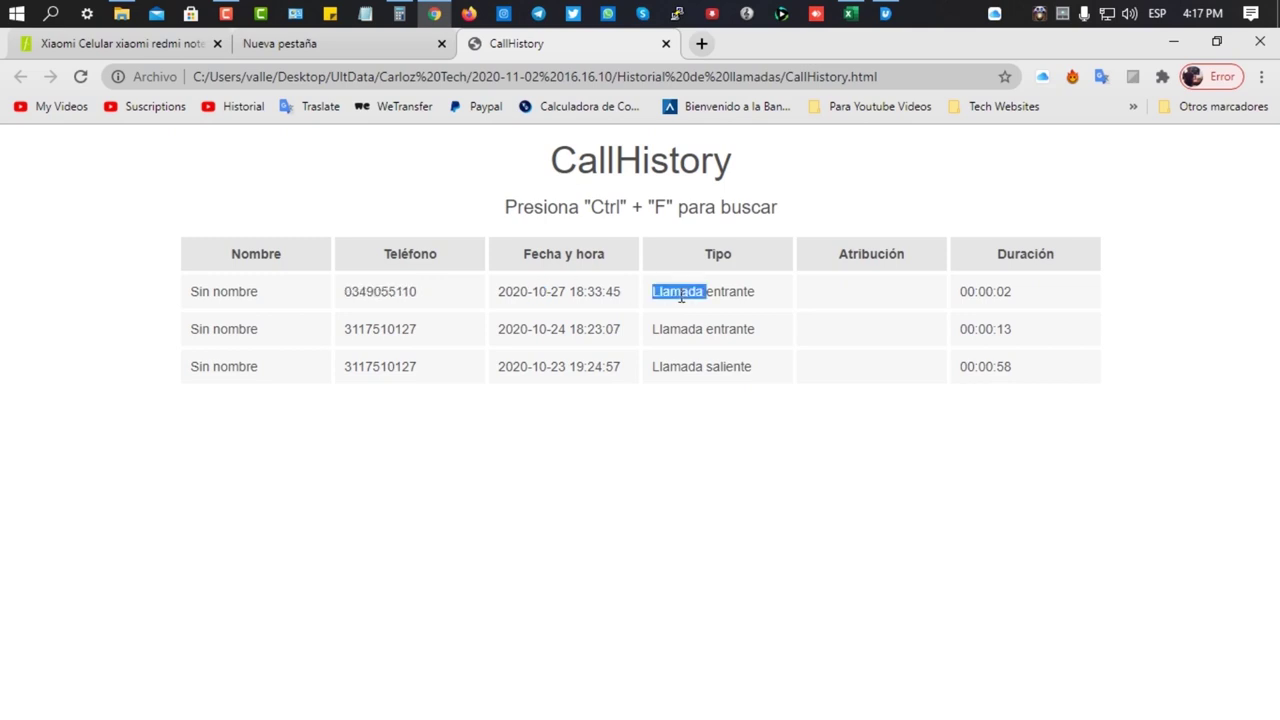
triple_click(995, 289)
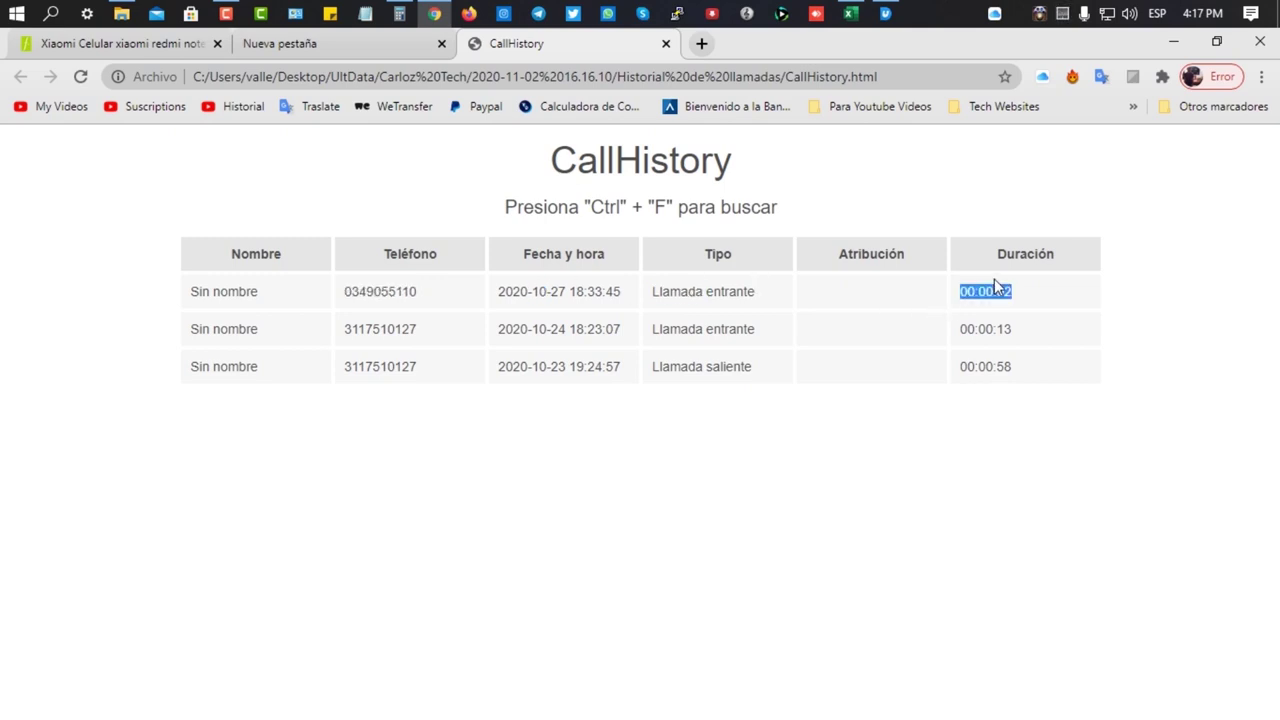
click(870, 368)
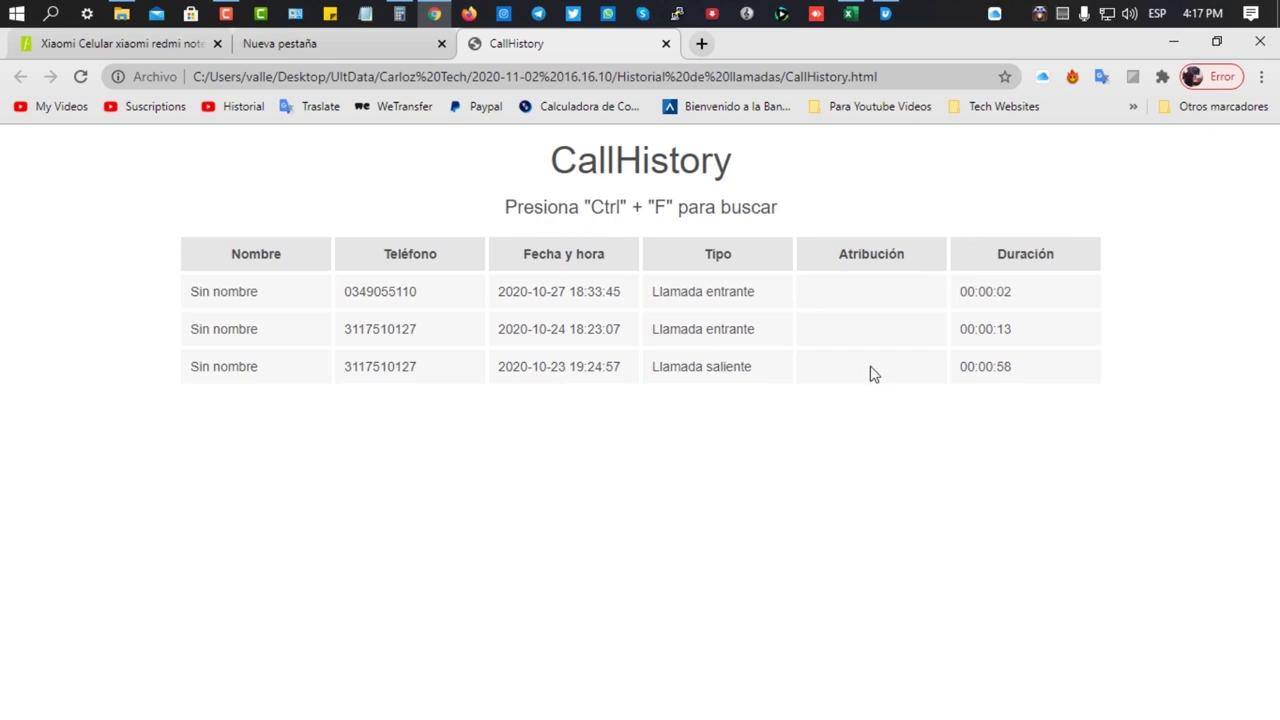